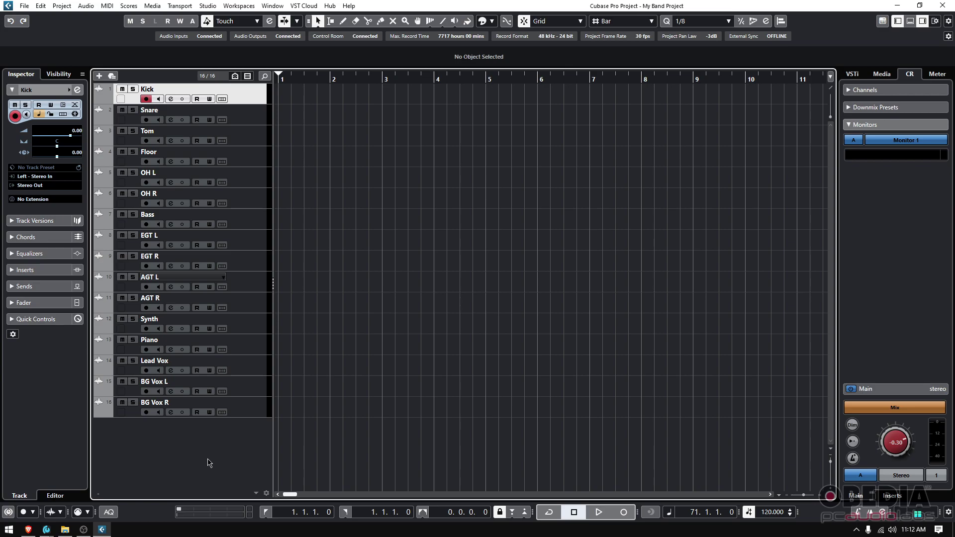
# Select each drum track in turn: Snare, Tom, Floor, OH L and OH R
pyautogui.click(247, 112)
pyautogui.click(245, 143)
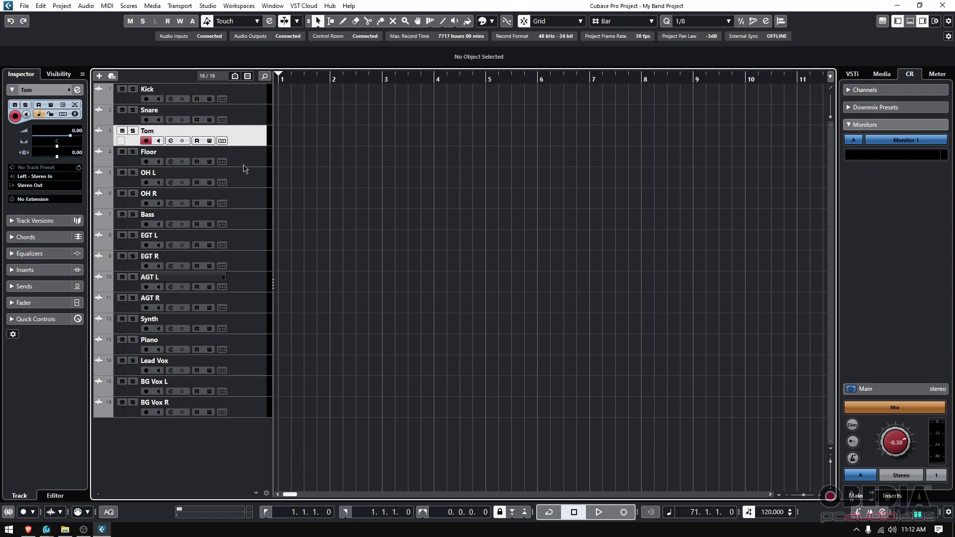
pyautogui.click(244, 165)
pyautogui.click(243, 197)
pyautogui.click(242, 180)
pyautogui.click(241, 206)
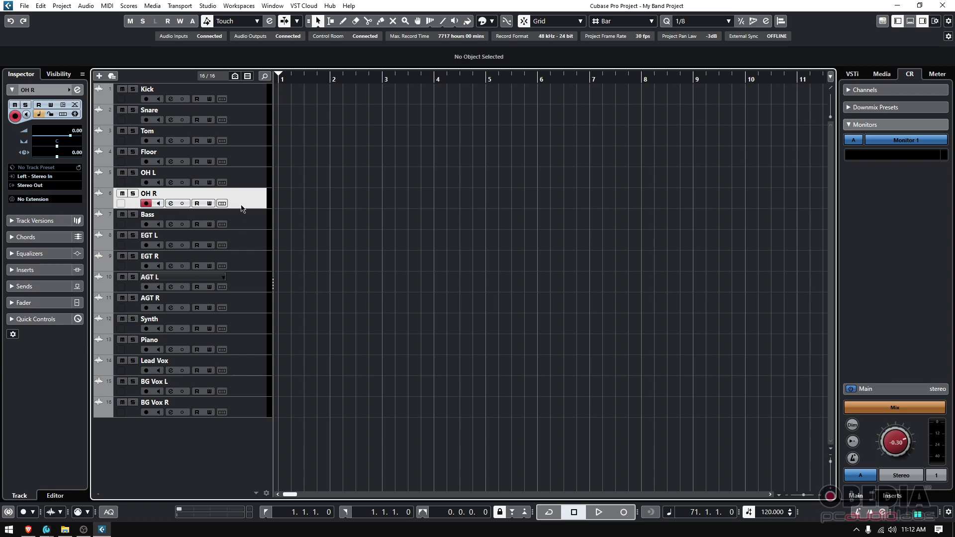
# Select Bass, EGT L, EGT R, AGT L, AGT R and Synth in turn, then Kick
pyautogui.click(242, 223)
pyautogui.click(241, 245)
pyautogui.click(241, 268)
pyautogui.click(240, 281)
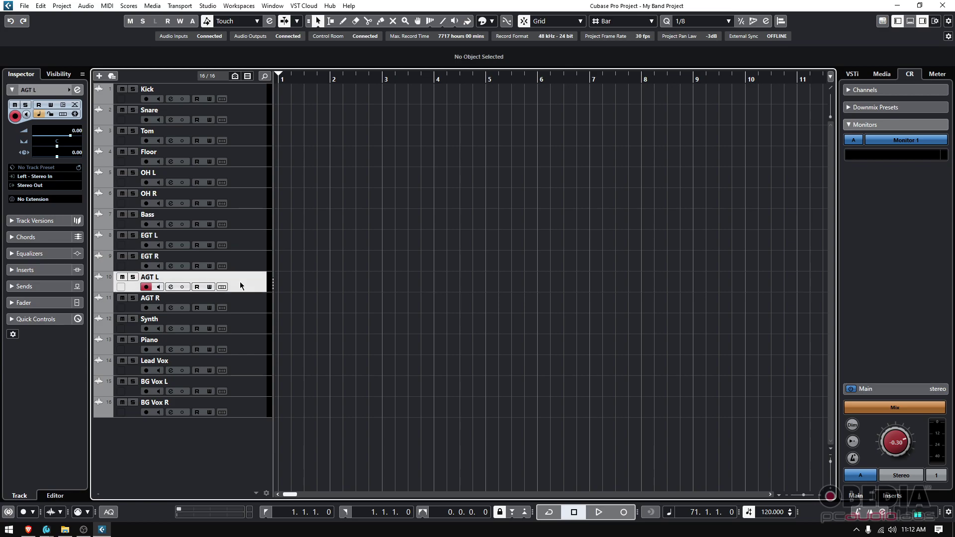
pyautogui.click(241, 302)
pyautogui.click(241, 321)
pyautogui.keyDown('ctrl'); pyautogui.click(254, 103); pyautogui.keyUp('ctrl')
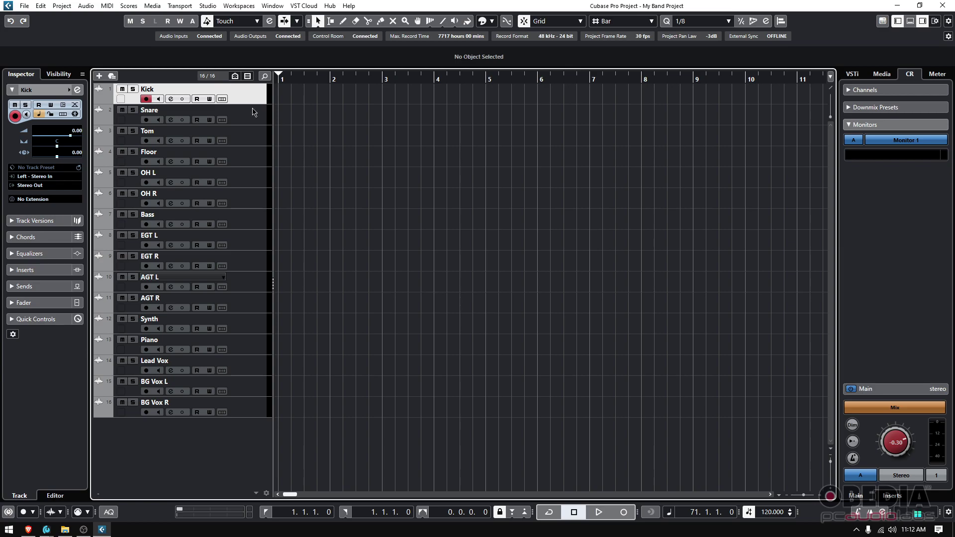
# Step through Snare to Bass again, return the view to project start, and select BG Vox R
pyautogui.click(253, 115)
pyautogui.click(253, 139)
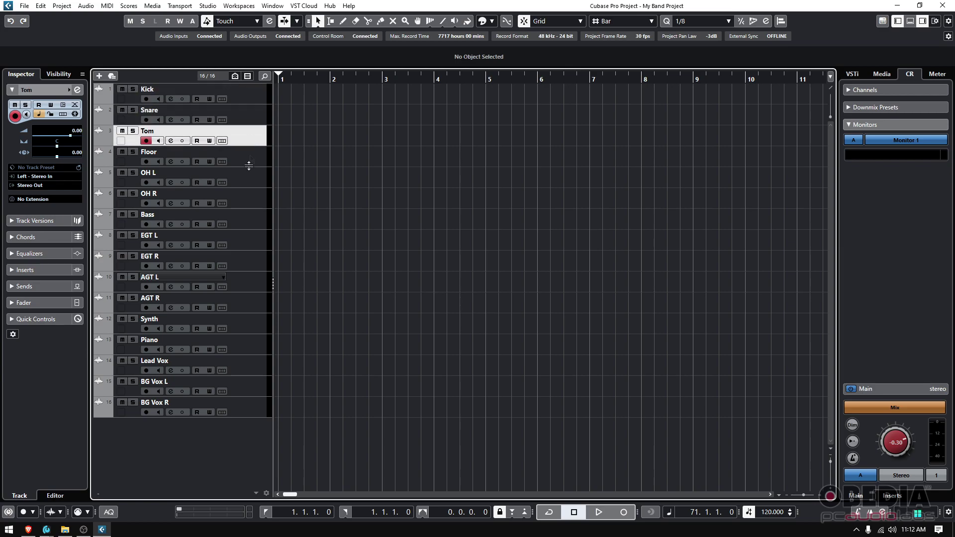
pyautogui.click(250, 161)
pyautogui.click(250, 182)
pyautogui.click(249, 205)
pyautogui.click(243, 228)
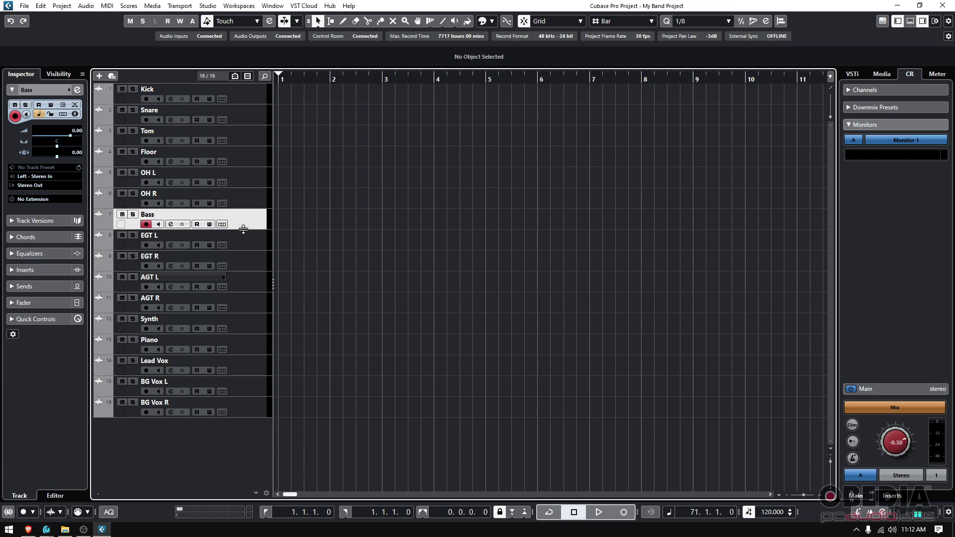
pyautogui.click(248, 206)
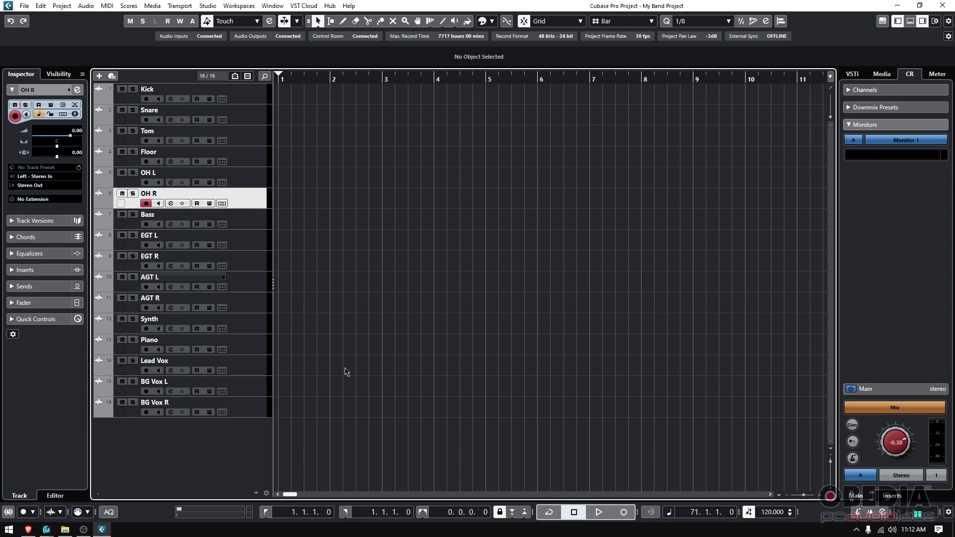
pyautogui.moveTo(293, 495); pyautogui.dragTo(345, 510)
pyautogui.click(346, 511)
pyautogui.click(257, 411)
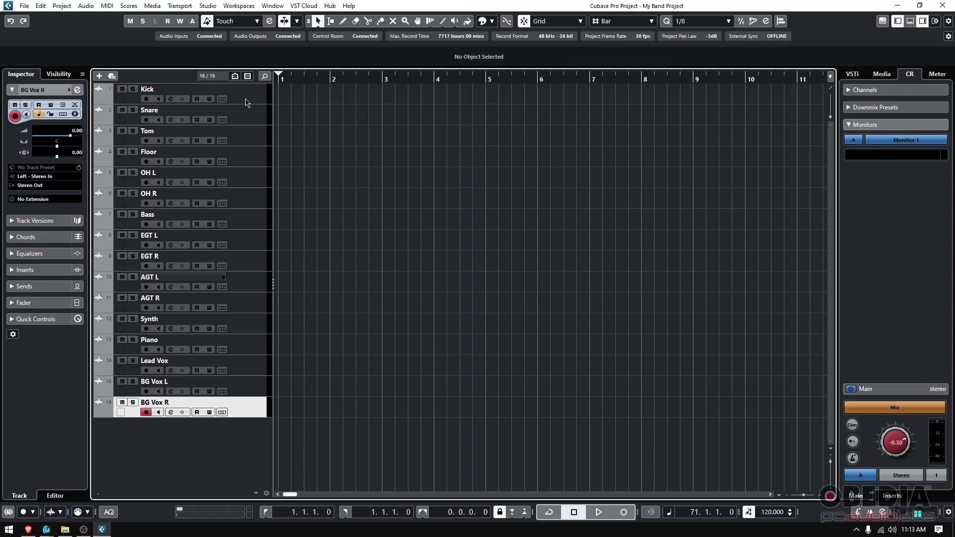
# Colour Kick through OH R with Color 11 blue, then select BG Vox R and enlarge Kick
pyautogui.click(246, 102)
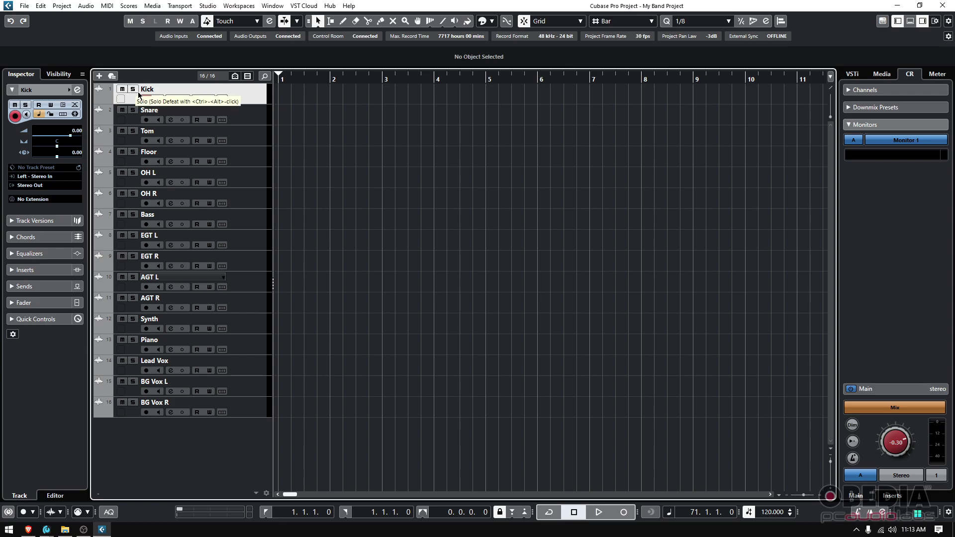
pyautogui.keyDown('shift'); pyautogui.click(255, 202); pyautogui.keyUp('shift')
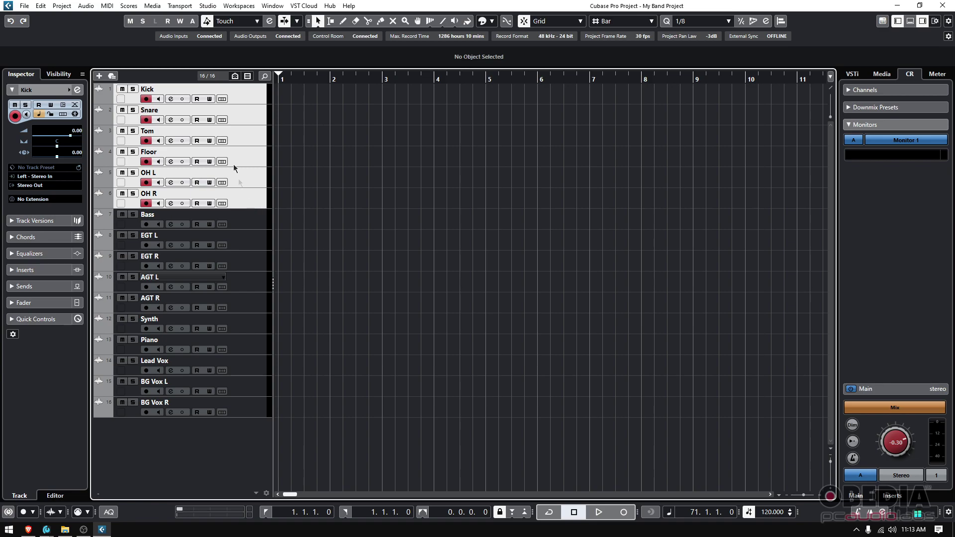
pyautogui.click(70, 7)
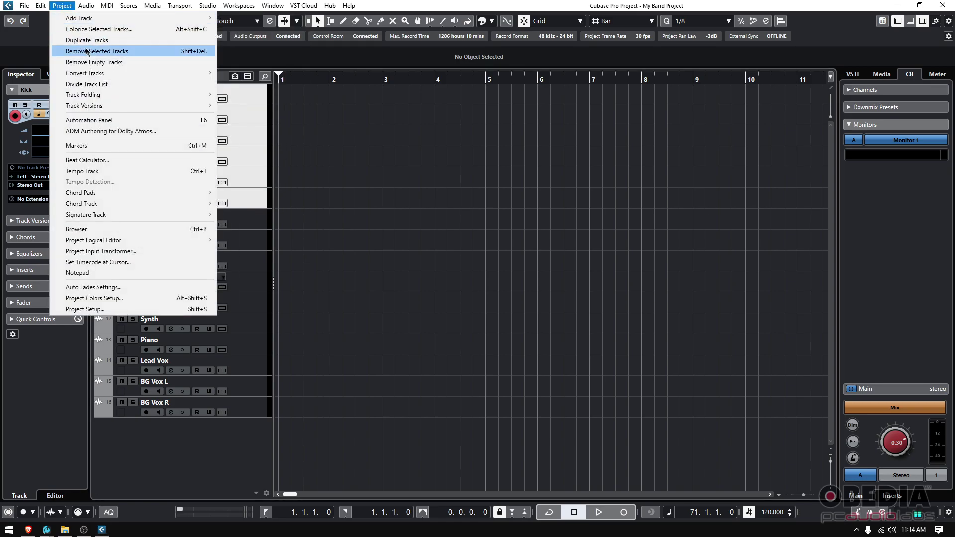
pyautogui.click(90, 29)
pyautogui.moveTo(454, 237); pyautogui.dragTo(353, 153)
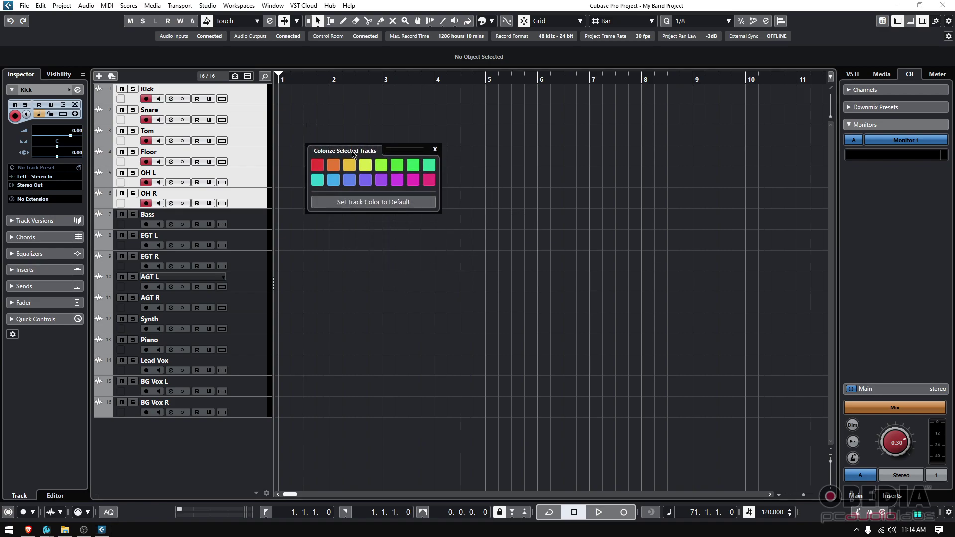
pyautogui.click(350, 180)
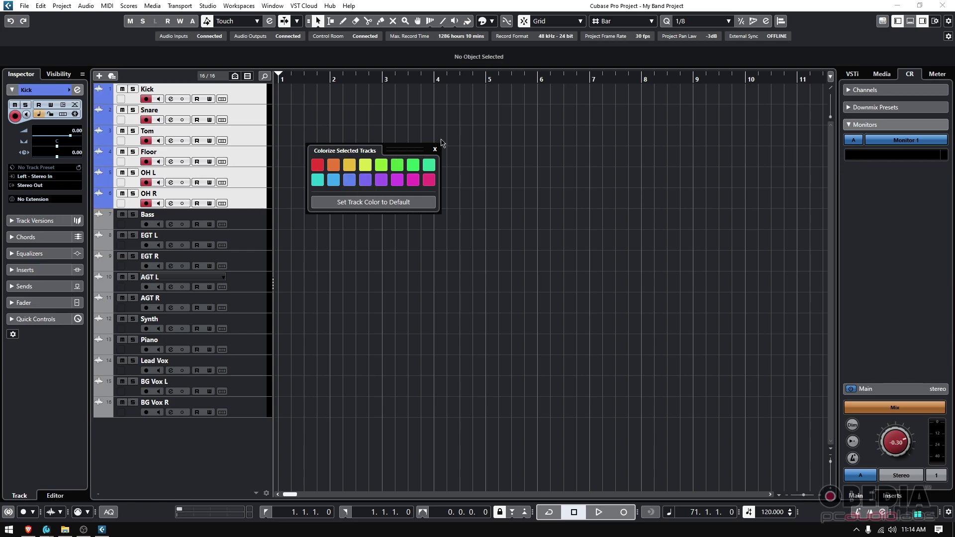
pyautogui.click(435, 149)
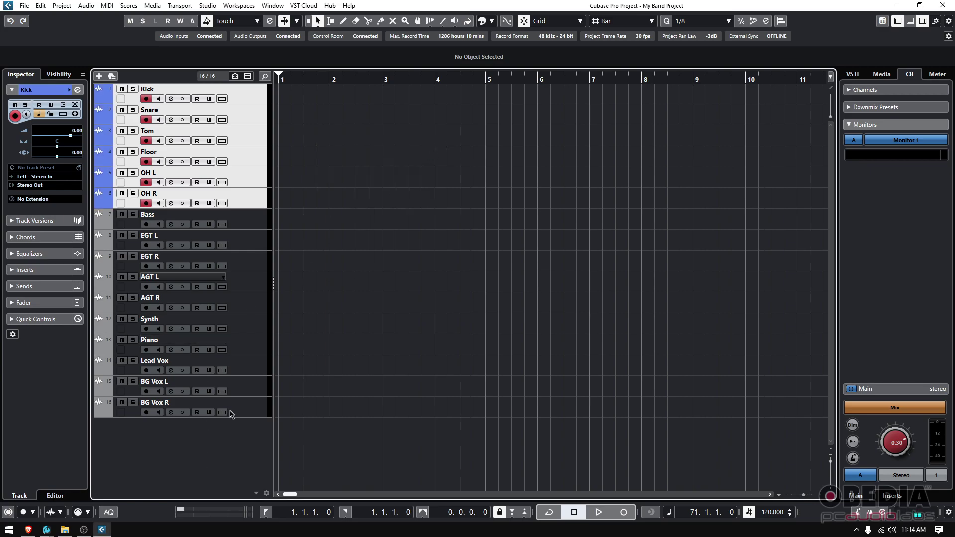
pyautogui.click(246, 408)
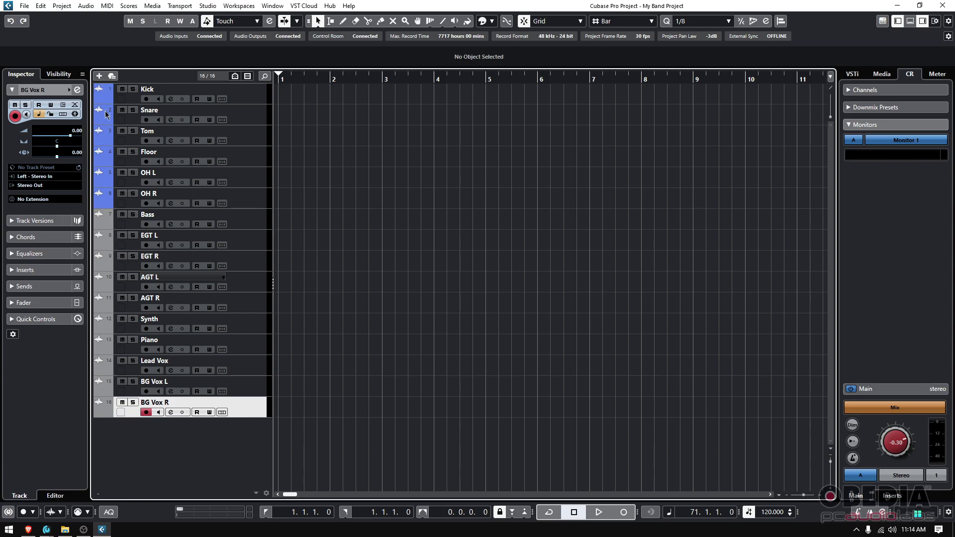
pyautogui.moveTo(254, 104)
pyautogui.mouseDown()
pyautogui.moveTo(251, 159)
pyautogui.moveTo(252, 106)
pyautogui.mouseUp()
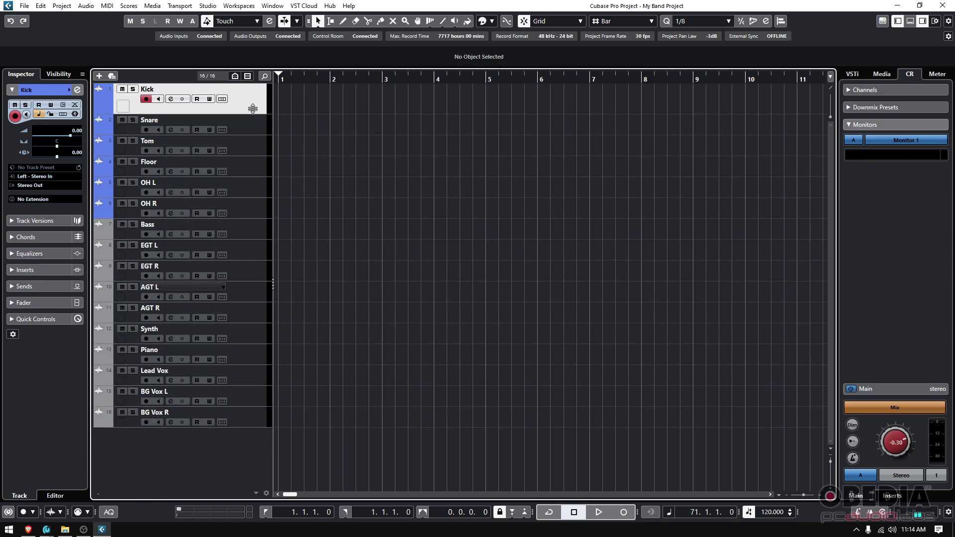
# Select EGT L and EGT R, colour them bright green (Color 5), then select BG Vox R
pyautogui.click(246, 244)
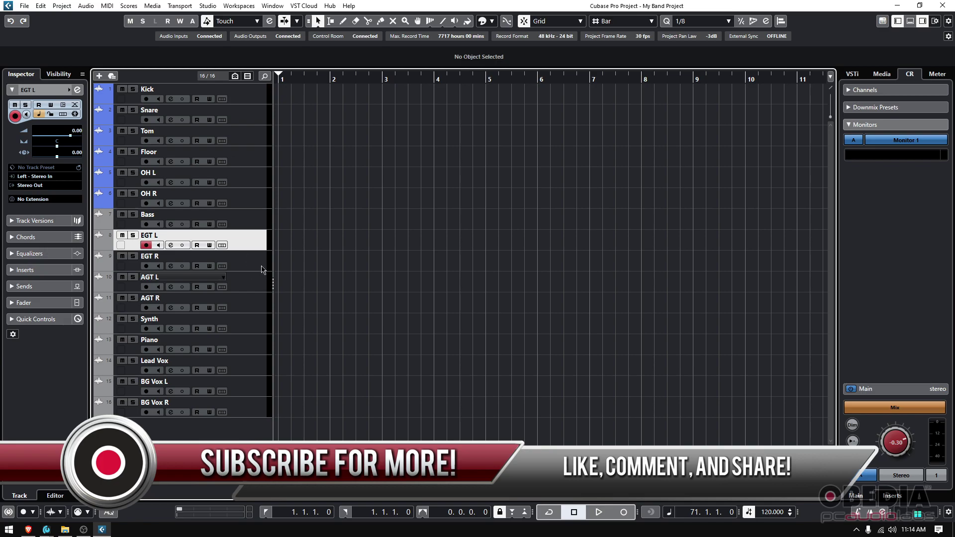
pyautogui.keyDown('ctrl'); pyautogui.click(253, 258); pyautogui.keyUp('ctrl')
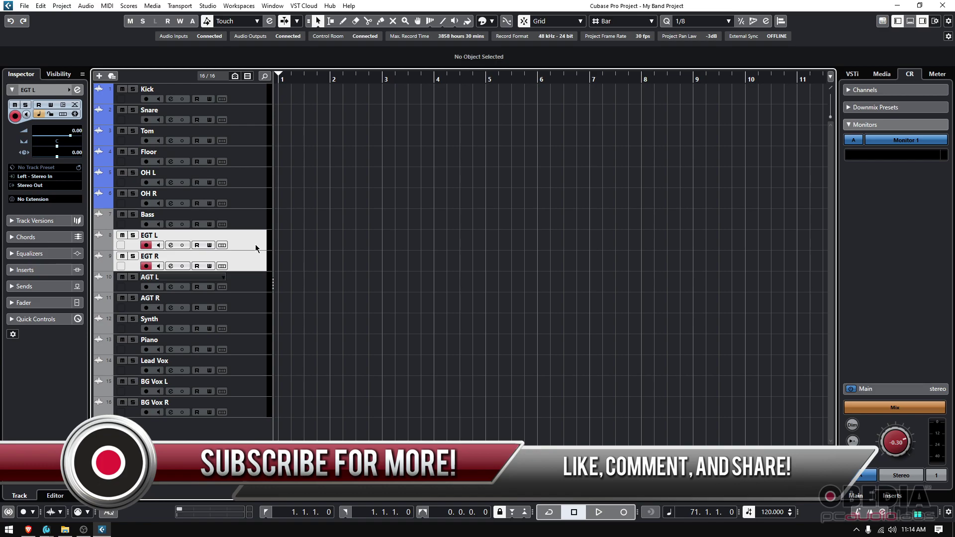
pyautogui.click(63, 7)
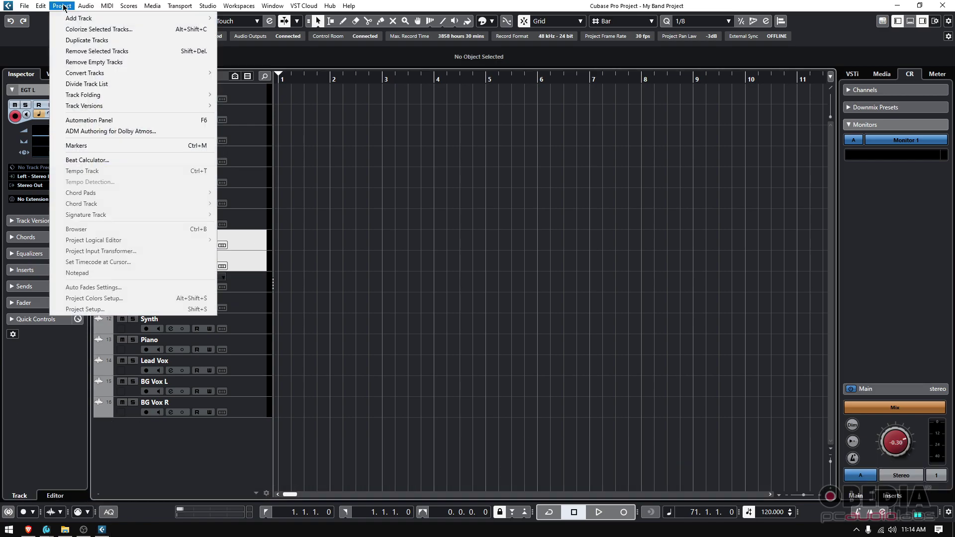
pyautogui.click(99, 29)
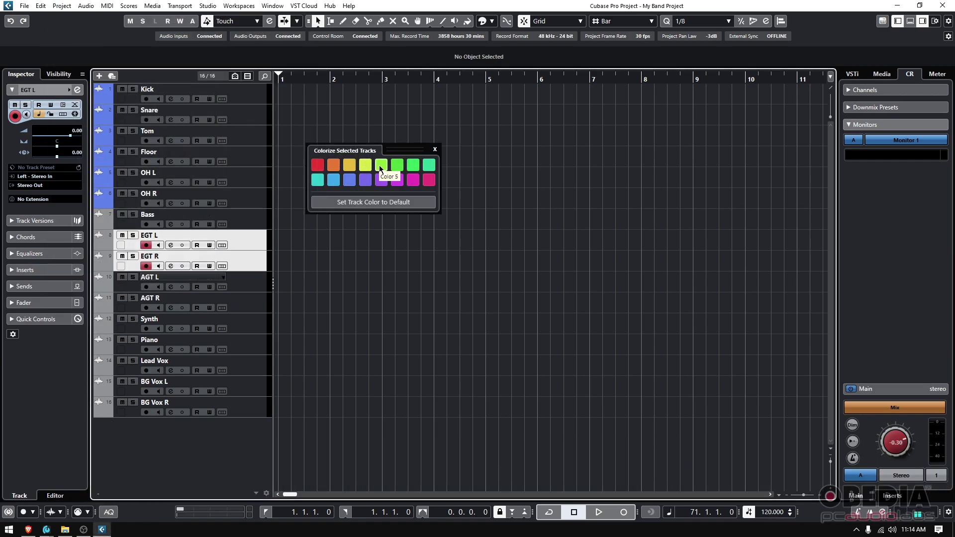
pyautogui.click(379, 165)
pyautogui.click(435, 149)
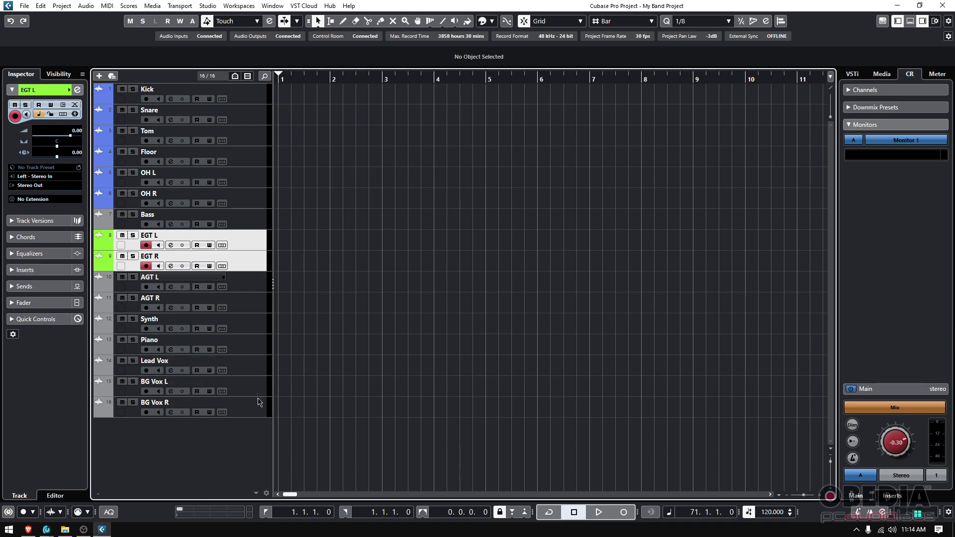
pyautogui.click(257, 412)
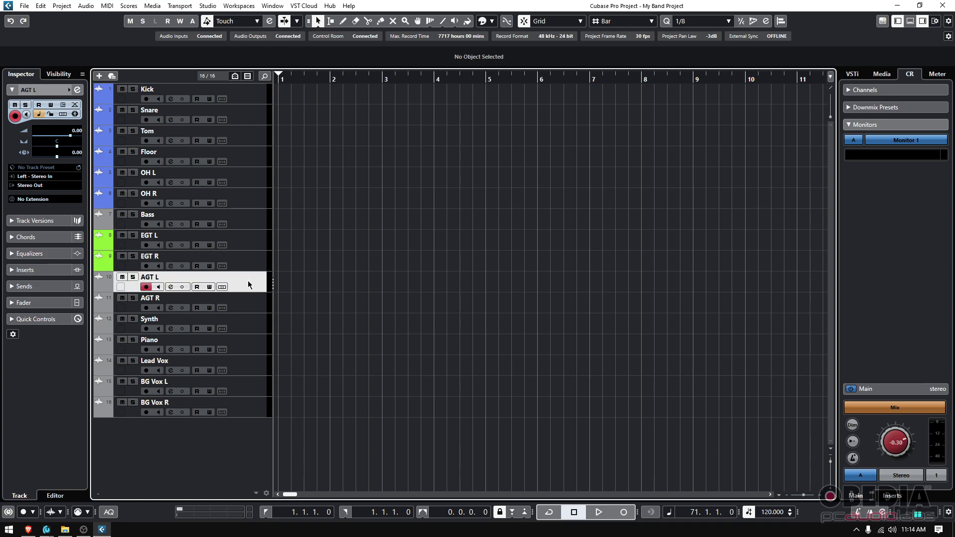
# Select AGT L and AGT R, colour them darker green (Color 6), then select BG Vox R
pyautogui.keyDown('ctrl'); pyautogui.click(247, 309); pyautogui.keyUp('ctrl')
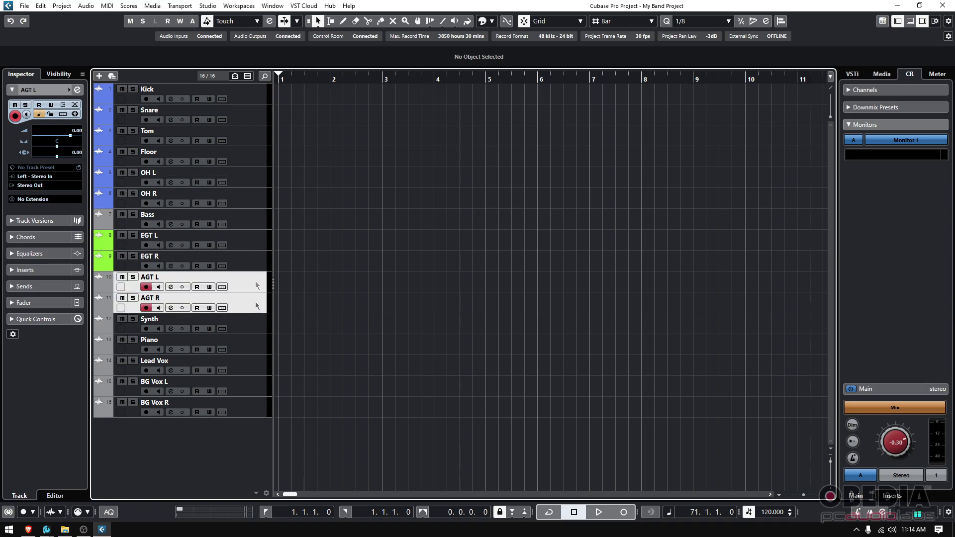
pyautogui.click(253, 321)
pyautogui.click(251, 277)
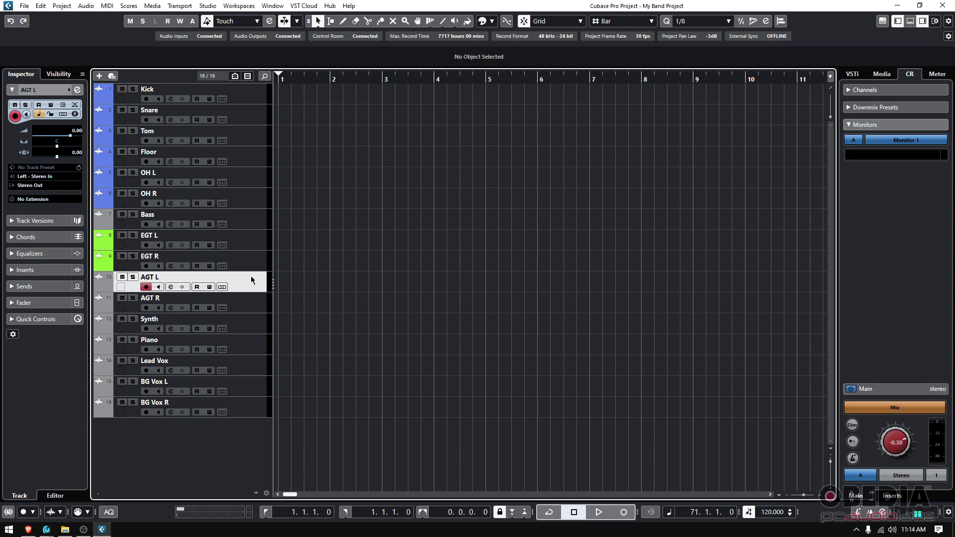
pyautogui.keyDown('ctrl'); pyautogui.click(252, 312); pyautogui.keyUp('ctrl')
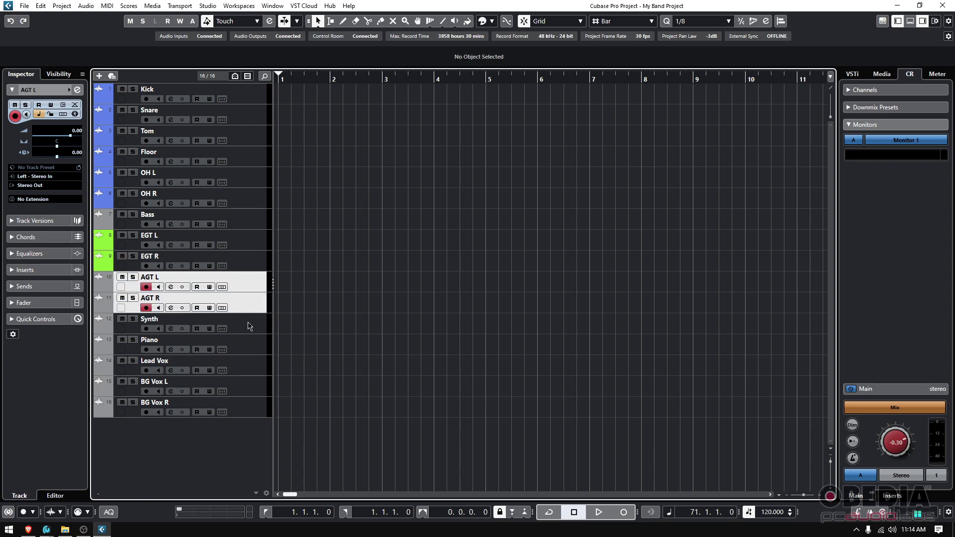
pyautogui.click(67, 6)
pyautogui.click(99, 29)
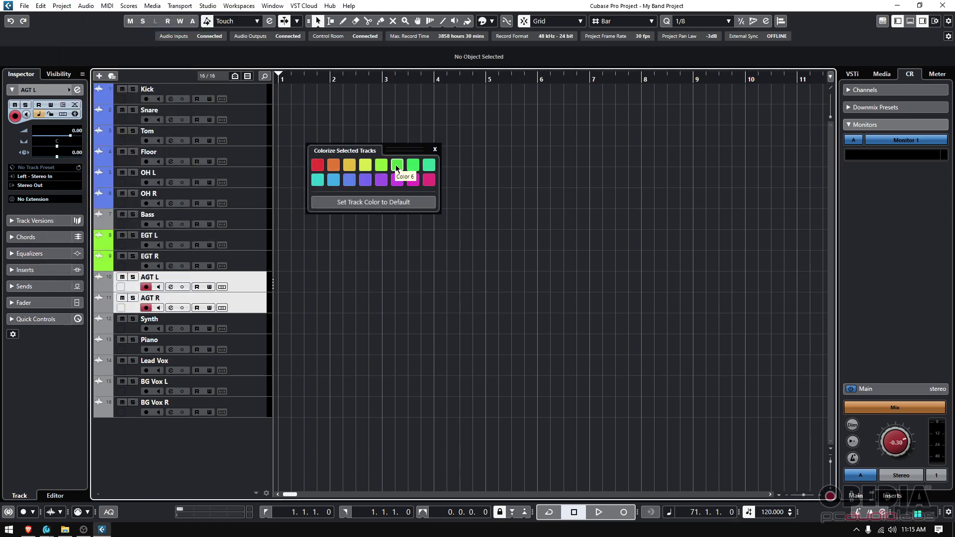
pyautogui.click(397, 165)
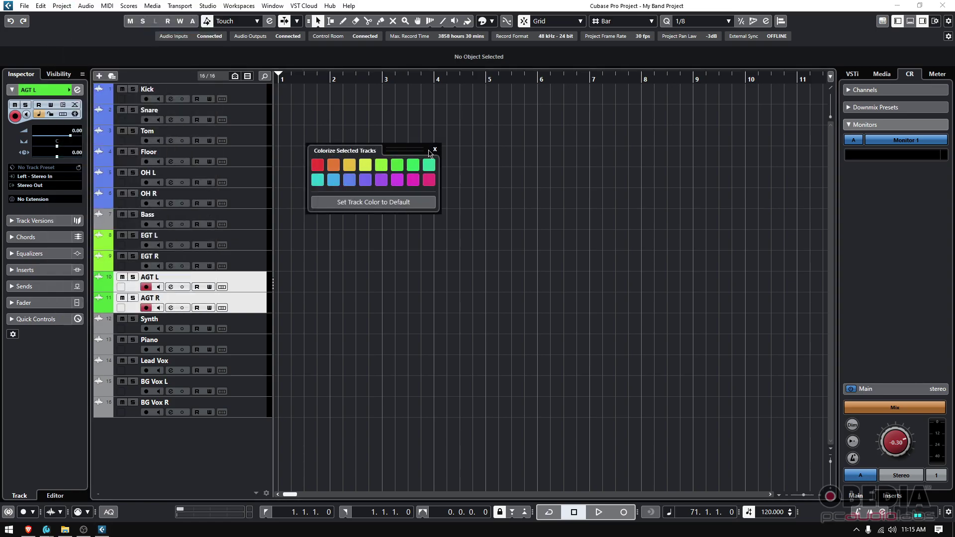
pyautogui.click(436, 150)
pyautogui.click(243, 415)
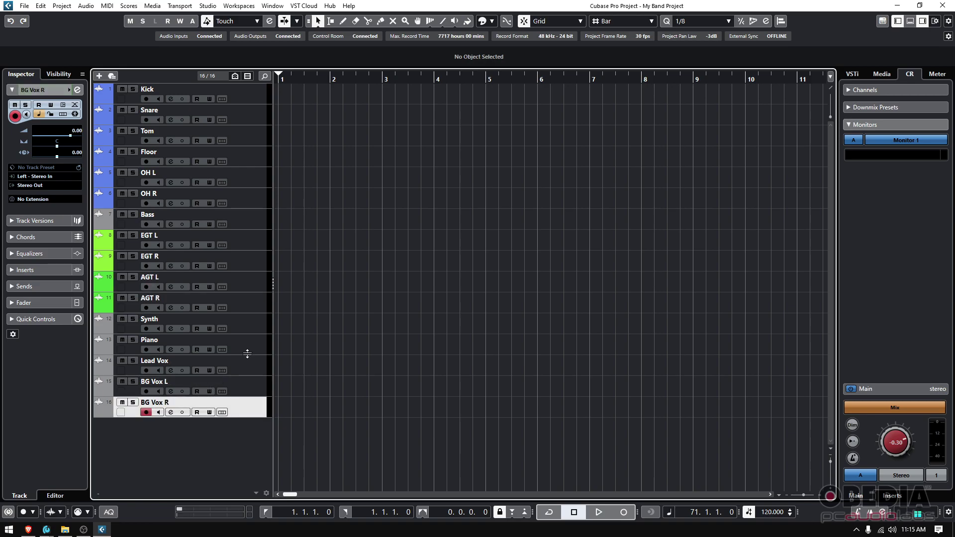
# Select Synth and Piano and give both the yellow Color 3 swatch
pyautogui.click(253, 328)
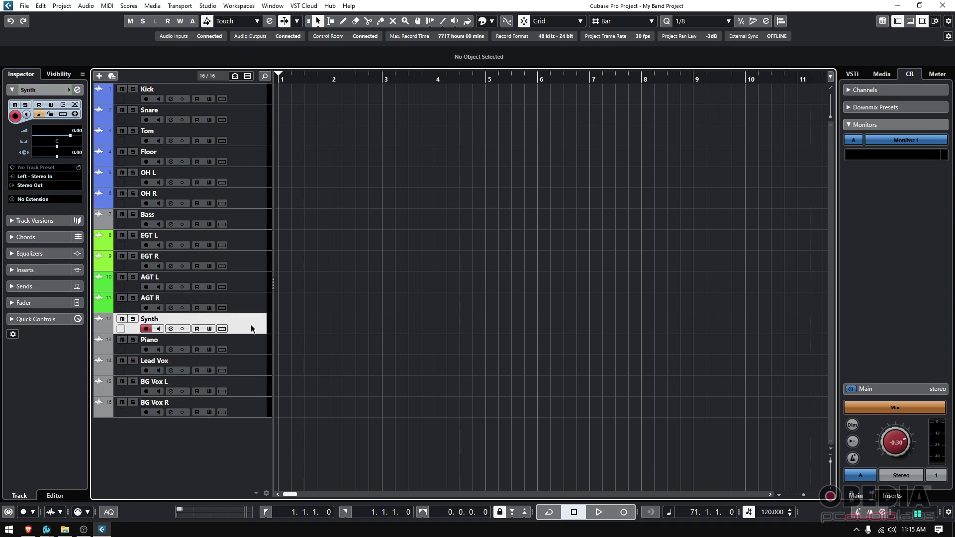
pyautogui.keyDown('ctrl'); pyautogui.click(247, 350); pyautogui.keyUp('ctrl')
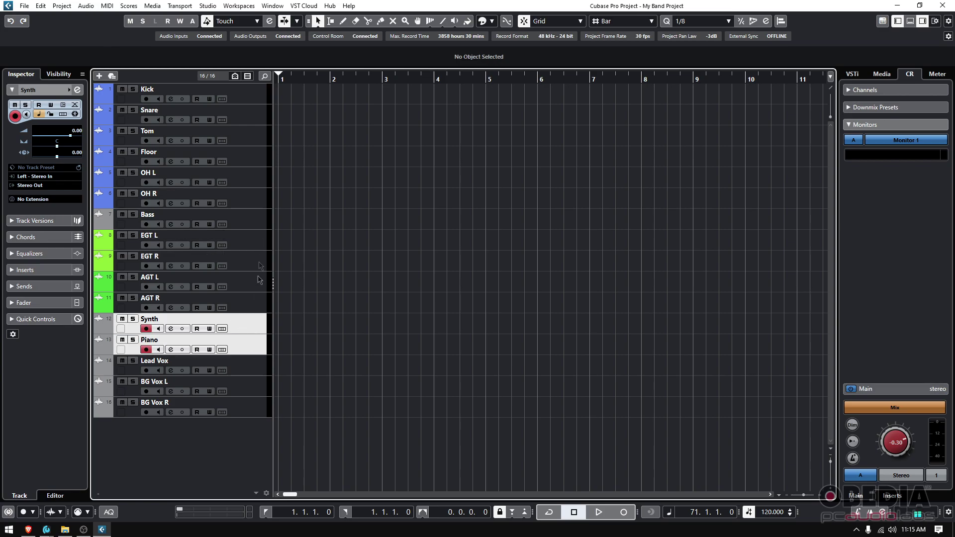
pyautogui.click(67, 6)
pyautogui.click(79, 33)
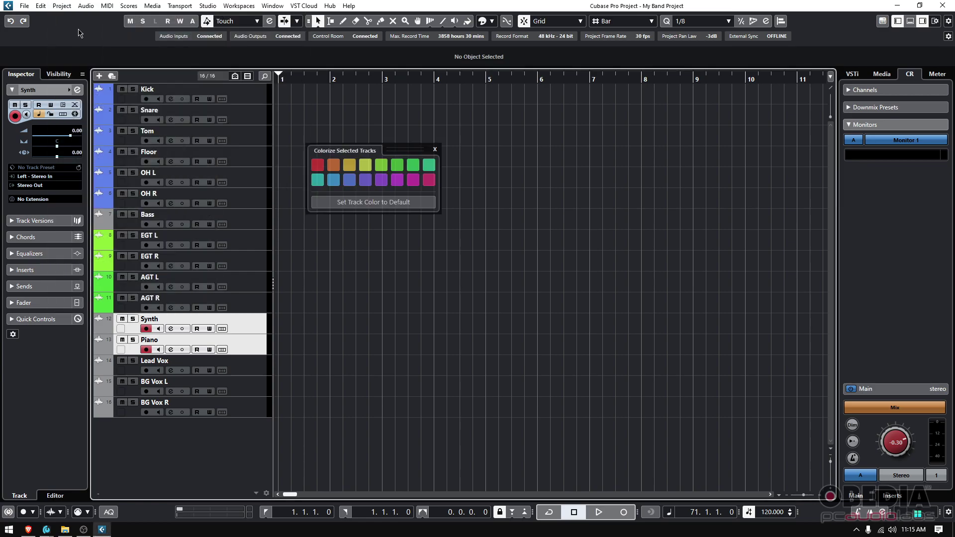
pyautogui.click(348, 164)
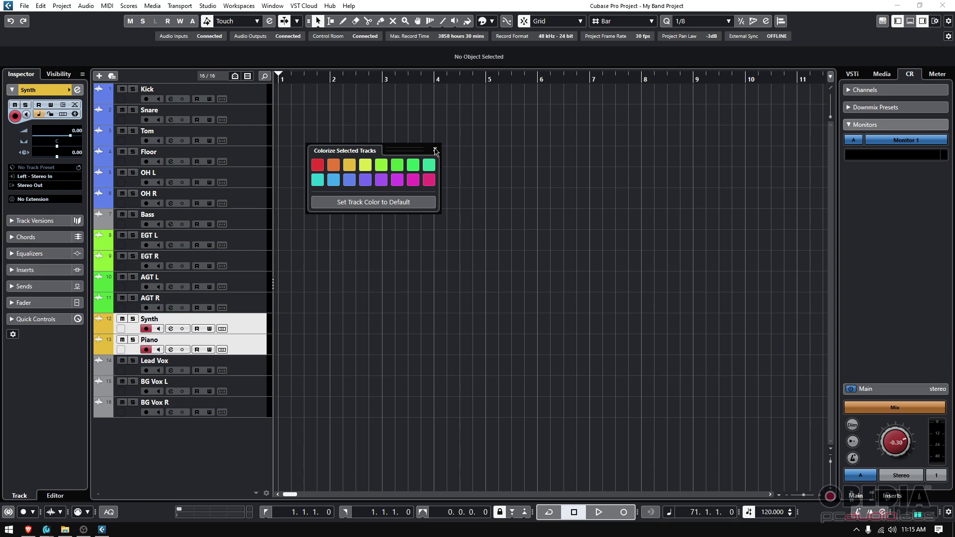
pyautogui.click(435, 150)
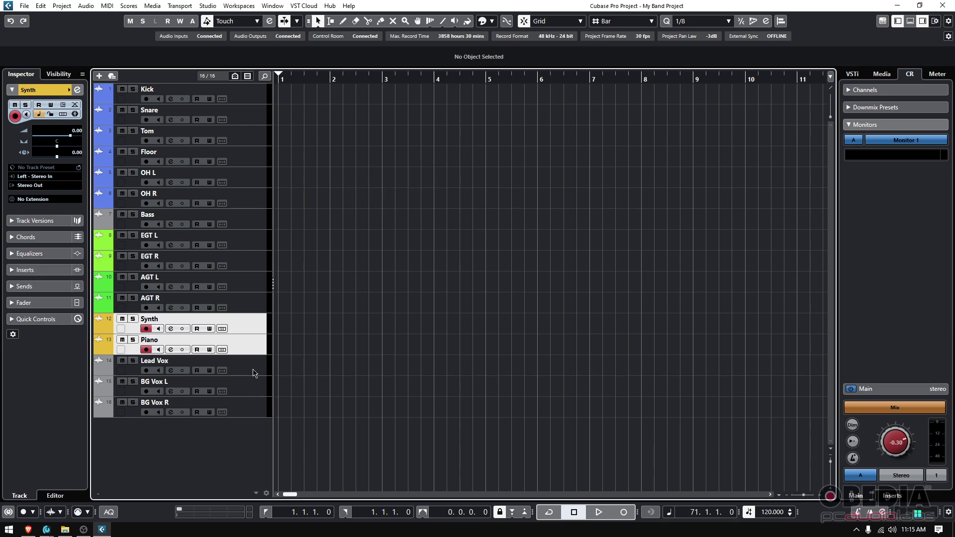
# Select Lead Vox through BG Vox R, colour them Color 9 cyan, then select EGT L
pyautogui.click(254, 373)
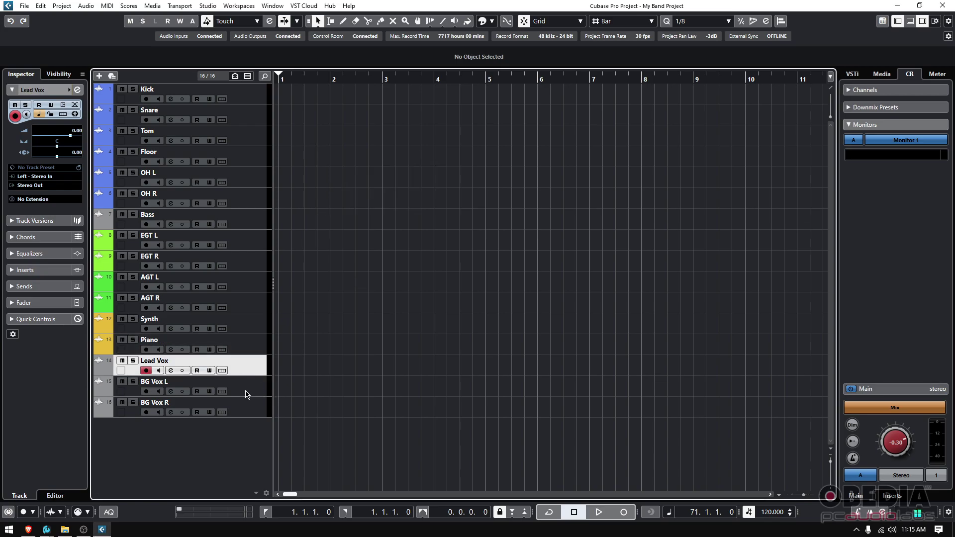
pyautogui.click(246, 394)
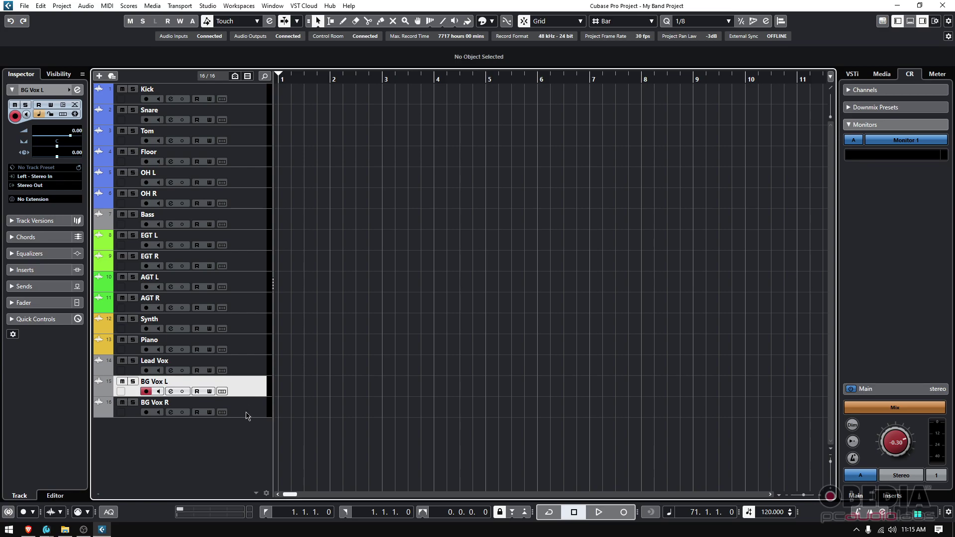
pyautogui.click(247, 416)
pyautogui.click(247, 370)
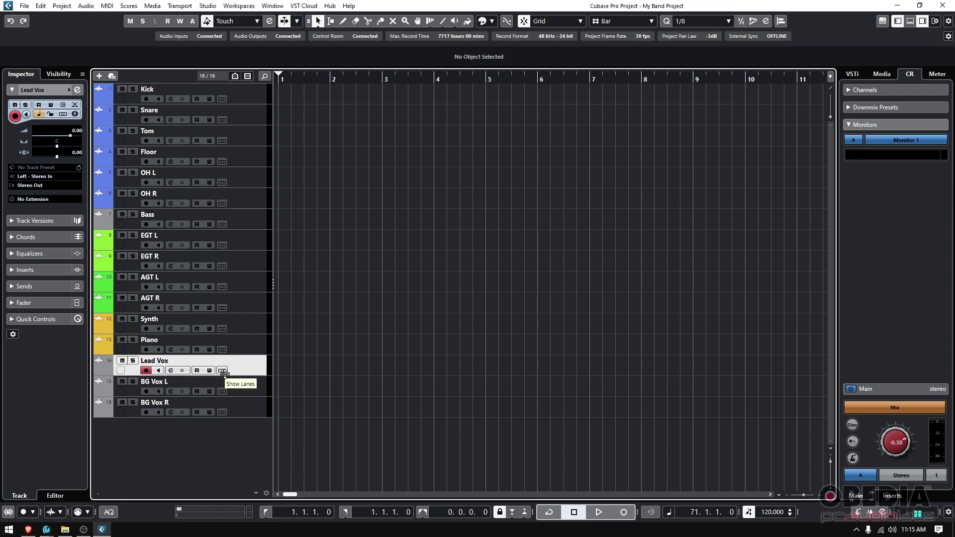
pyautogui.keyDown('shift'); pyautogui.click(242, 412); pyautogui.keyUp('shift')
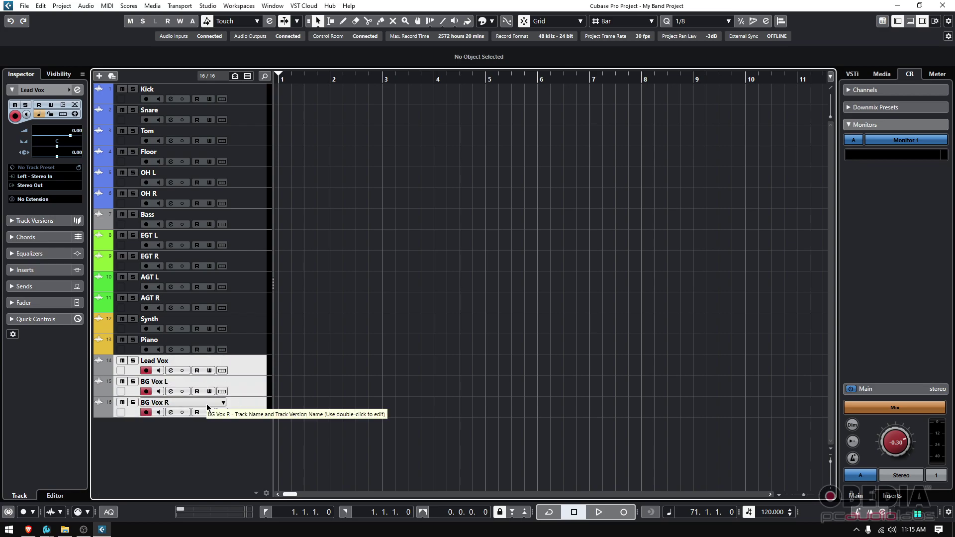
pyautogui.click(67, 6)
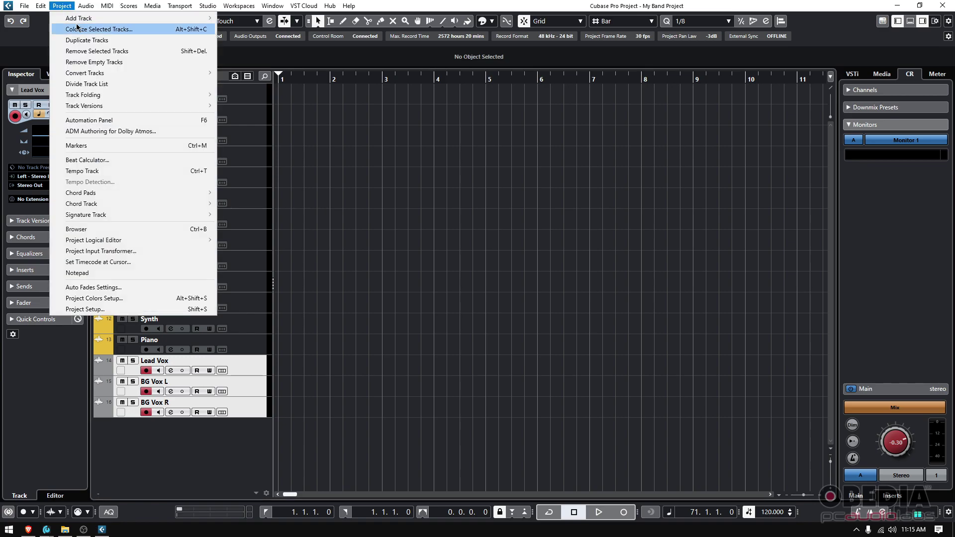
pyautogui.click(78, 29)
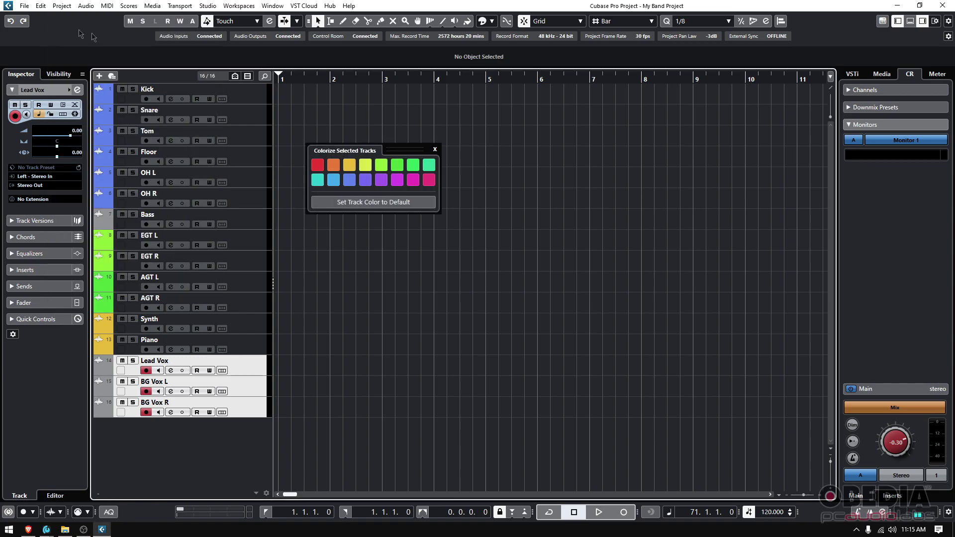
pyautogui.click(319, 183)
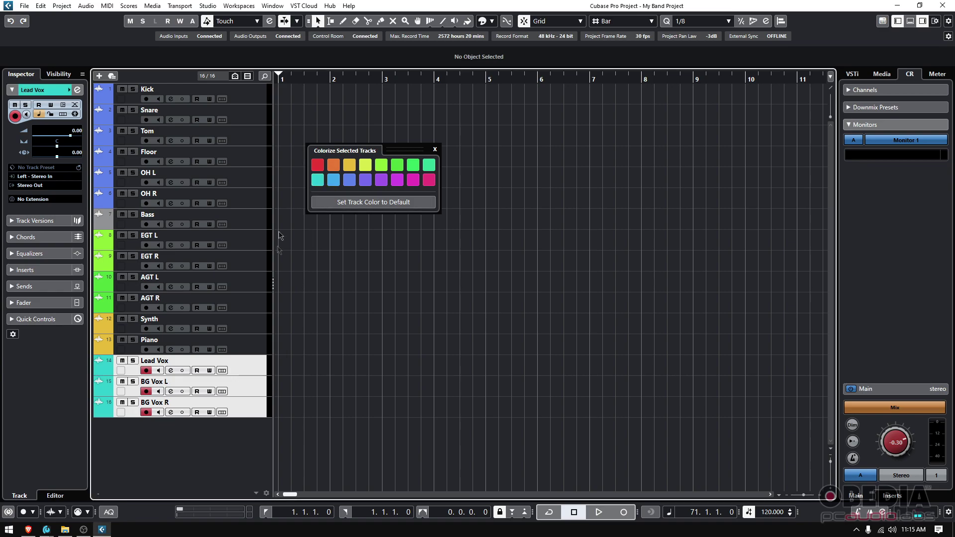
pyautogui.click(435, 149)
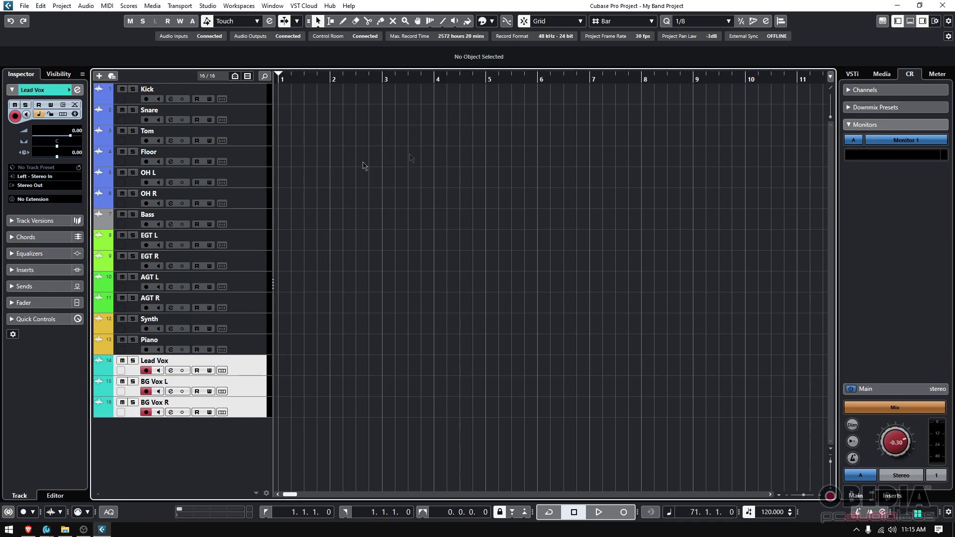
pyautogui.click(257, 244)
pyautogui.click(250, 287)
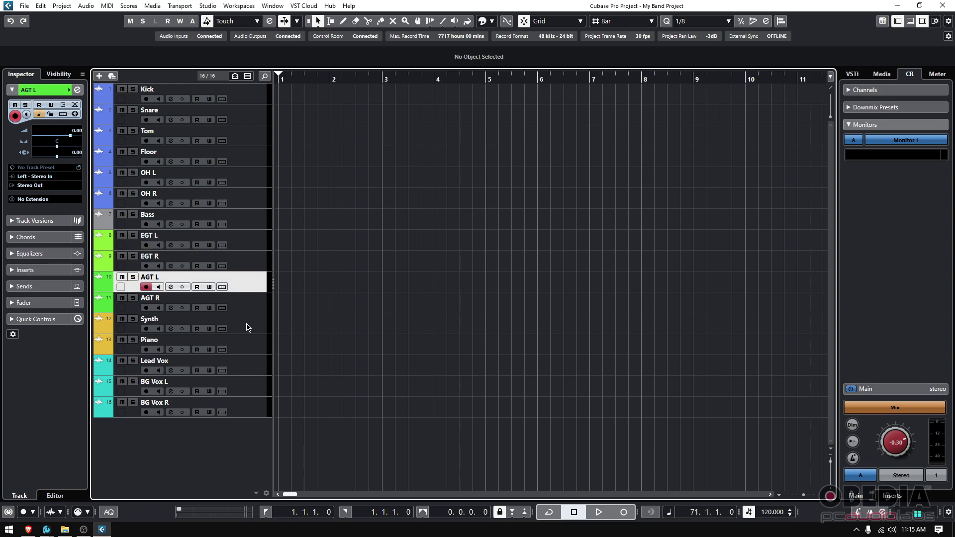
pyautogui.click(248, 329)
pyautogui.click(245, 371)
pyautogui.click(232, 415)
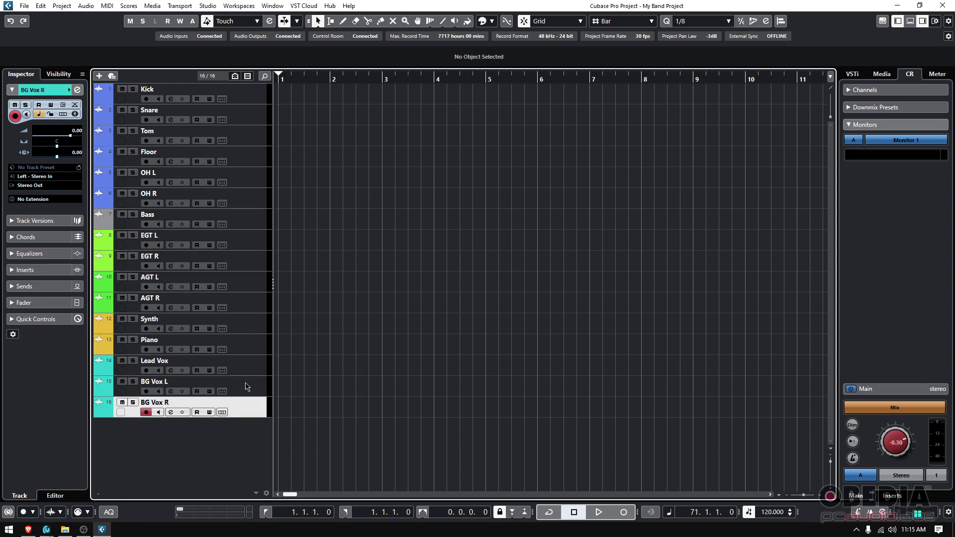
pyautogui.click(248, 365)
pyautogui.click(249, 388)
pyautogui.click(248, 409)
pyautogui.click(243, 216)
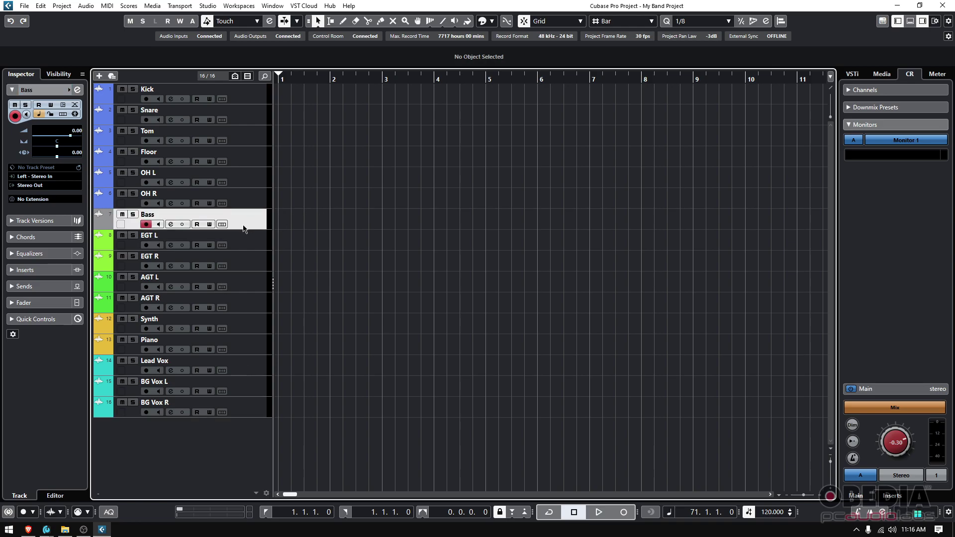
pyautogui.click(62, 5)
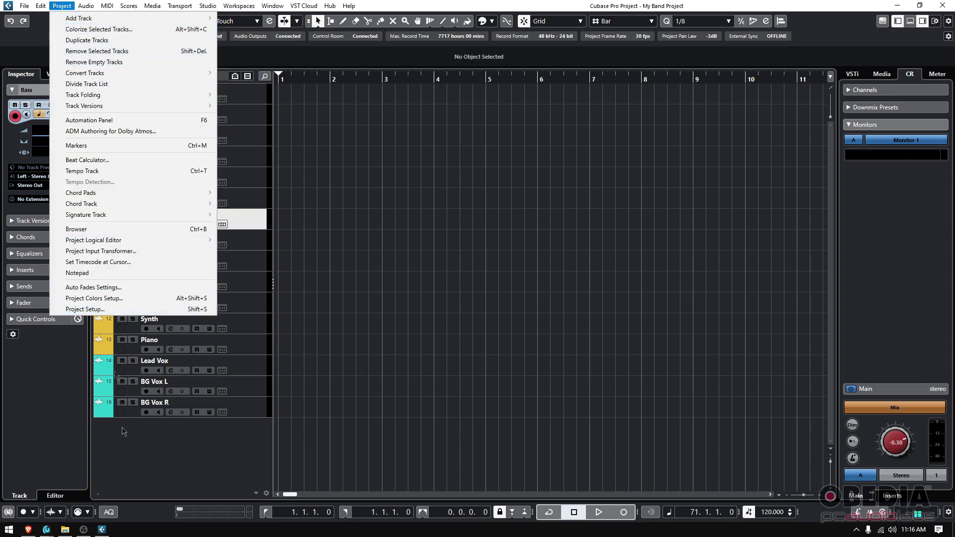
pyautogui.click(178, 465)
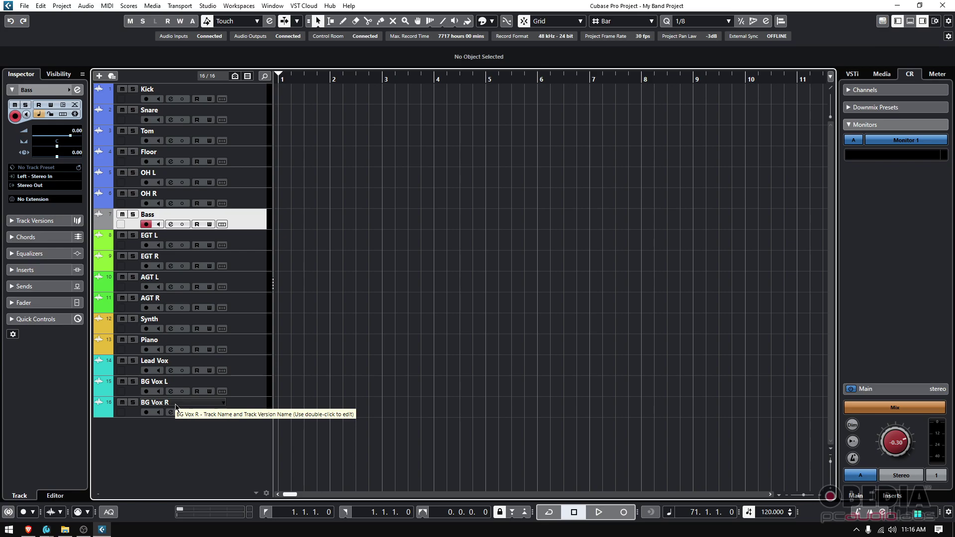
pyautogui.click(240, 242)
pyautogui.click(243, 221)
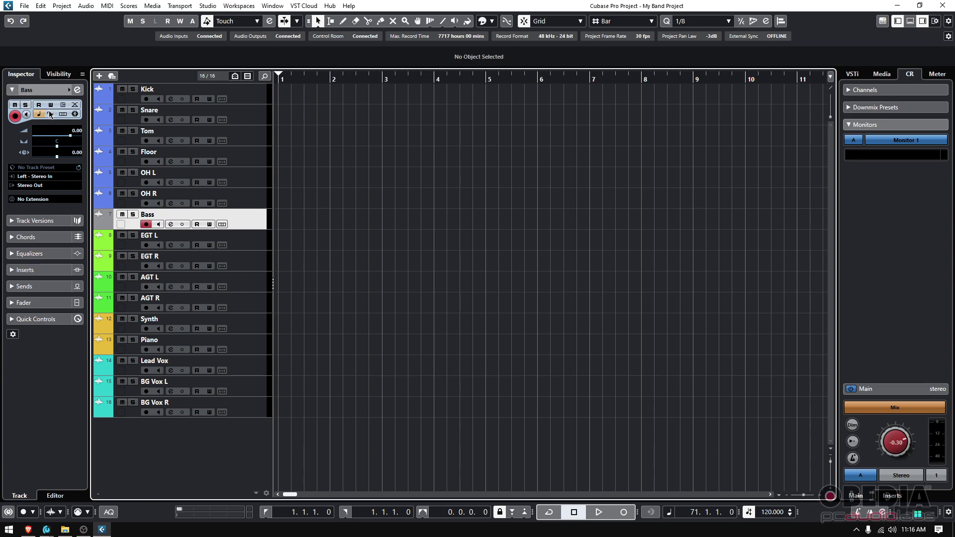
# Give the Bass track the violet Color 12 swatch from the Inspector's colour button
pyautogui.click(70, 91)
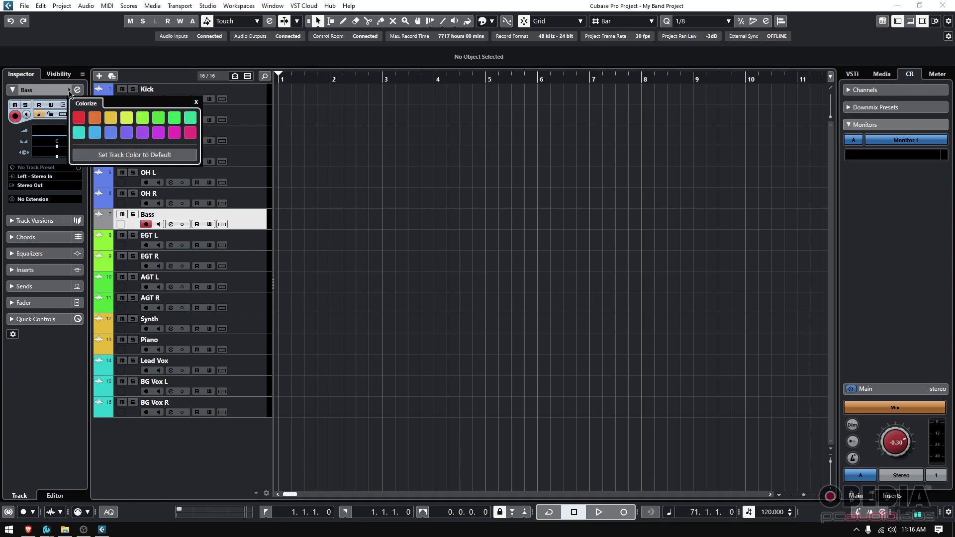
pyautogui.click(127, 134)
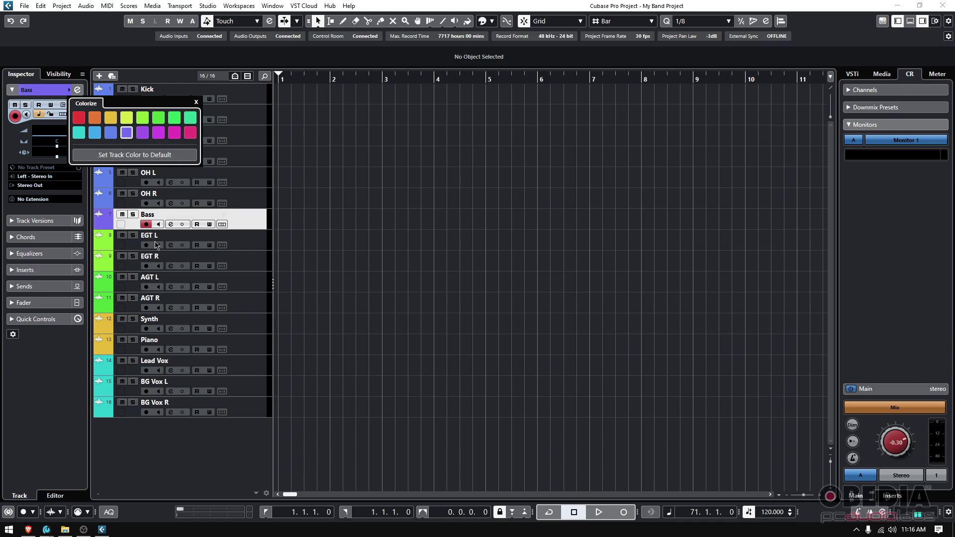
pyautogui.click(196, 102)
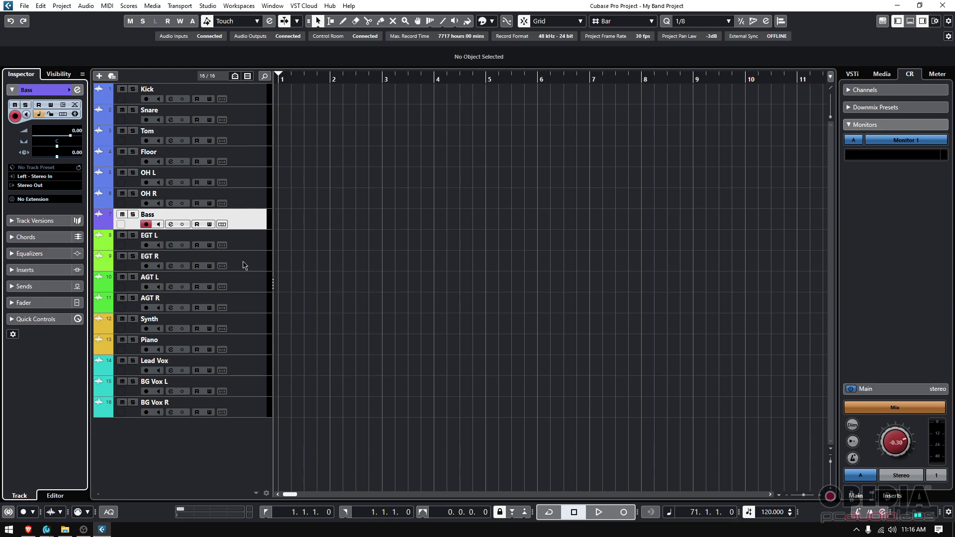
pyautogui.click(259, 408)
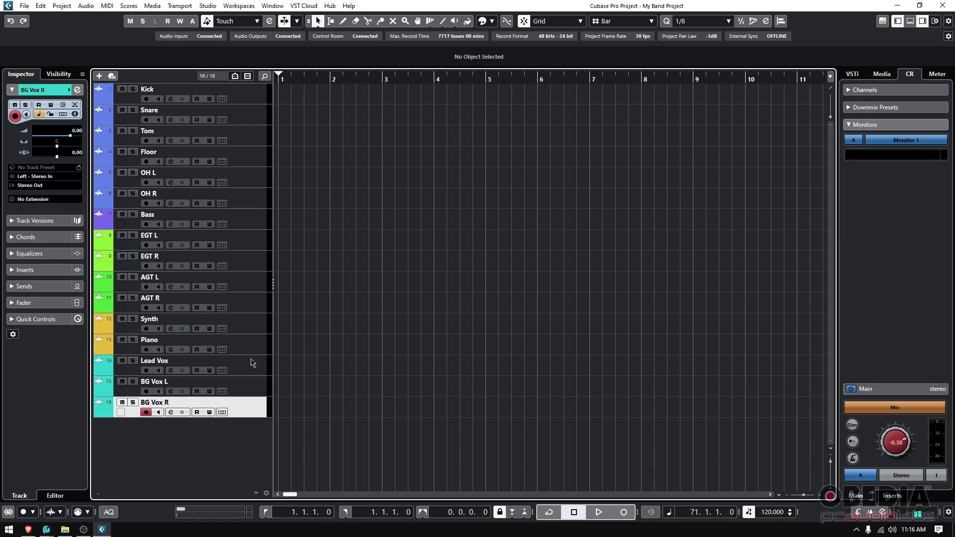
pyautogui.click(254, 365)
pyautogui.click(251, 393)
pyautogui.click(249, 418)
pyautogui.click(248, 372)
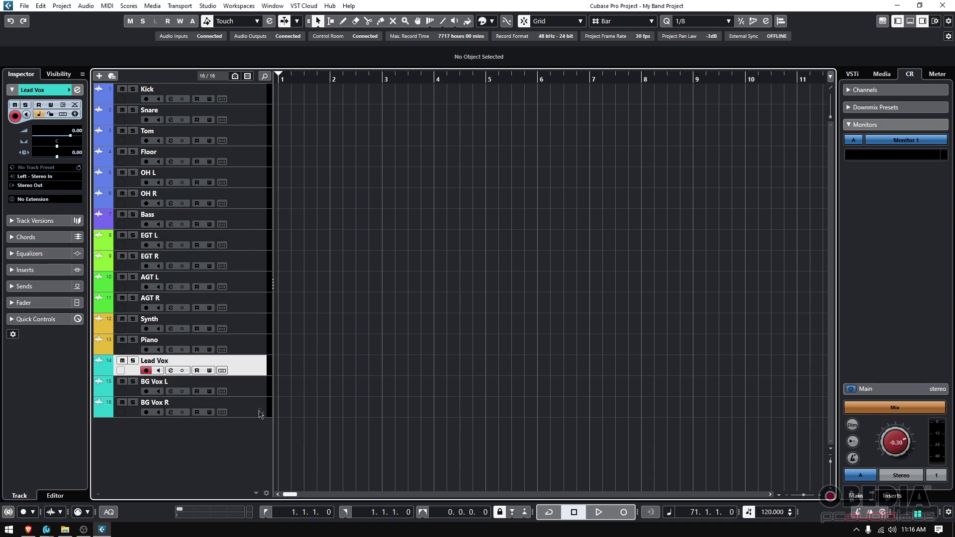
pyautogui.click(259, 412)
pyautogui.click(254, 365)
pyautogui.click(254, 100)
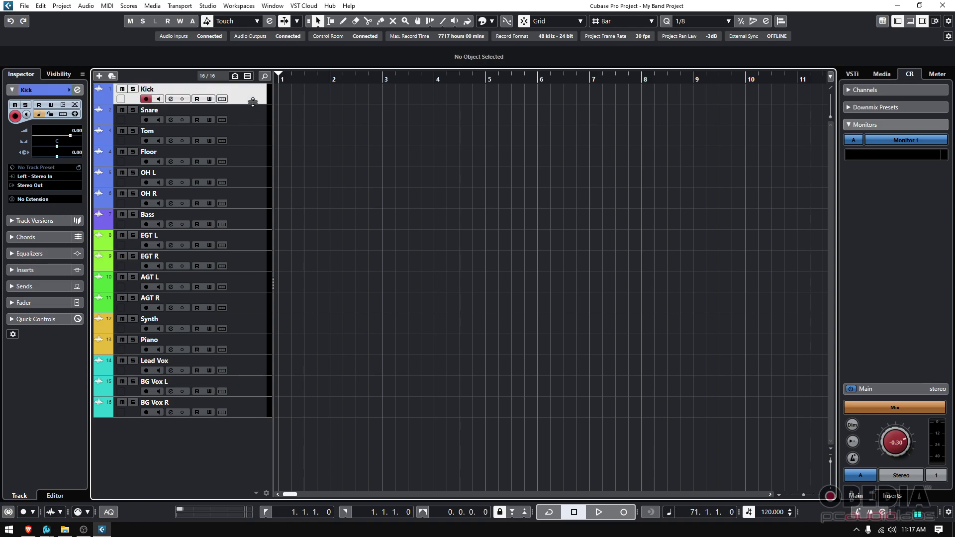
pyautogui.keyDown('shift'); pyautogui.click(244, 207); pyautogui.keyUp('shift')
pyautogui.click(246, 222)
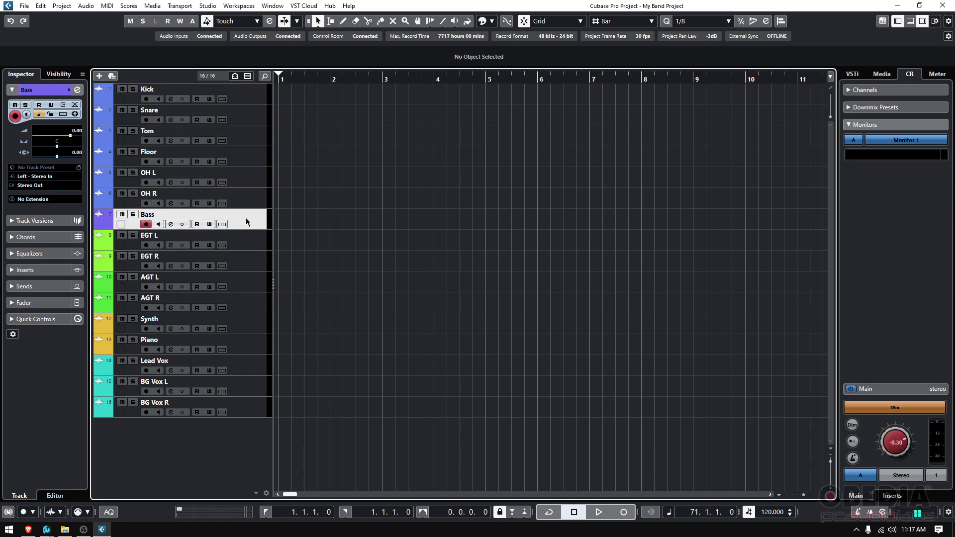
pyautogui.click(239, 366)
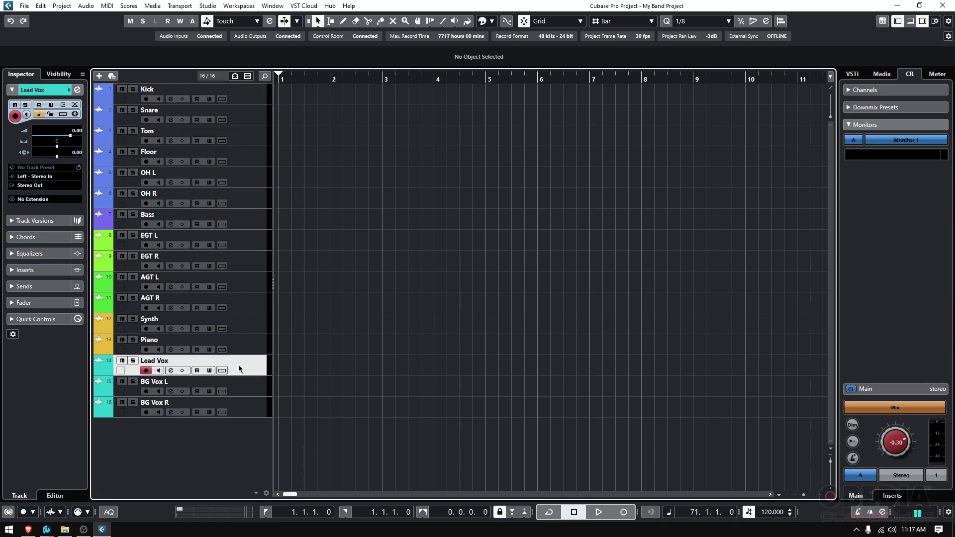
pyautogui.keyDown('shift'); pyautogui.click(249, 402); pyautogui.keyUp('shift')
pyautogui.click(256, 341)
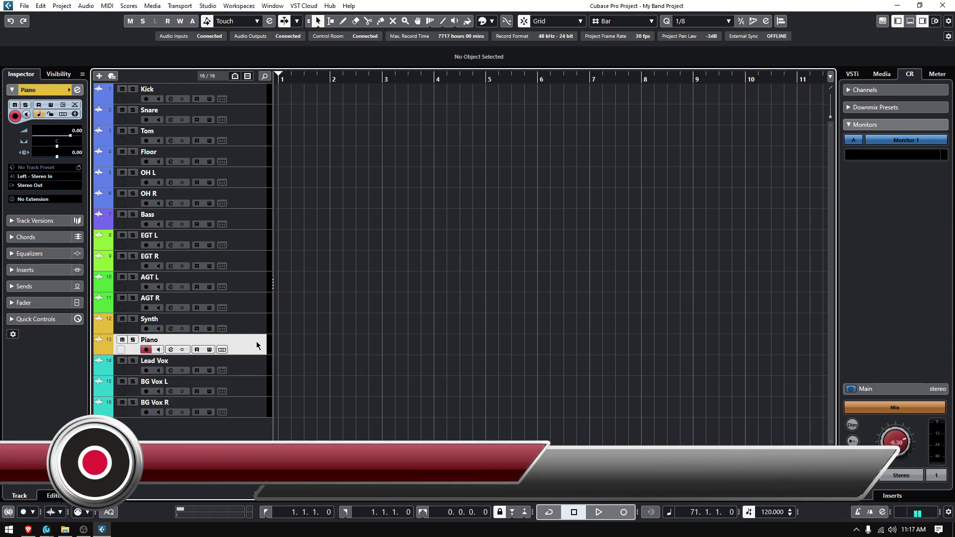
pyautogui.click(256, 409)
pyautogui.click(256, 384)
pyautogui.press('Up')
pyautogui.press('Down')
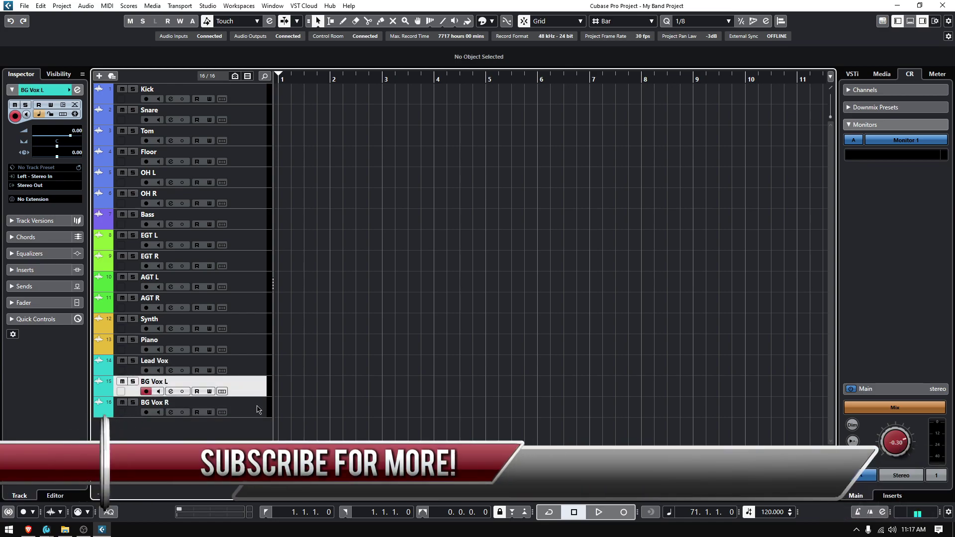
pyautogui.click(257, 409)
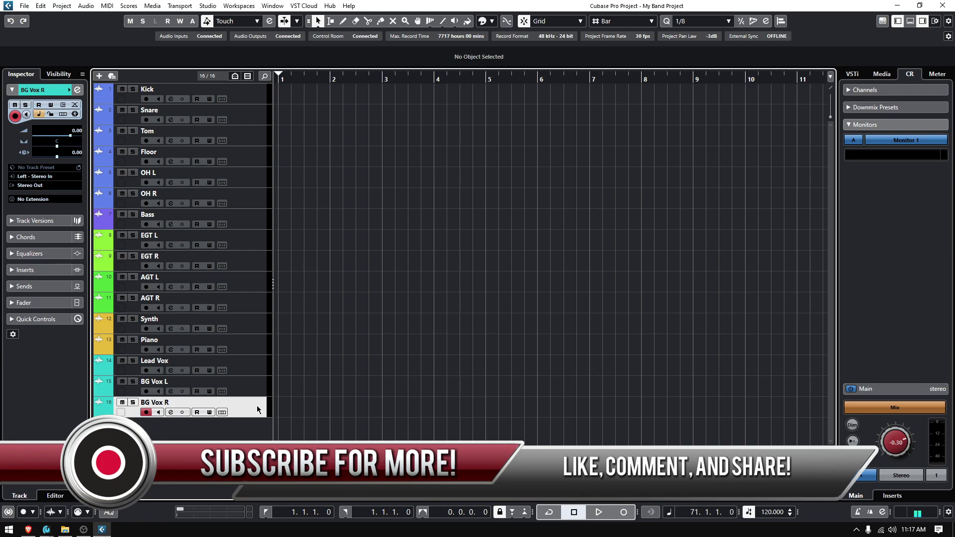